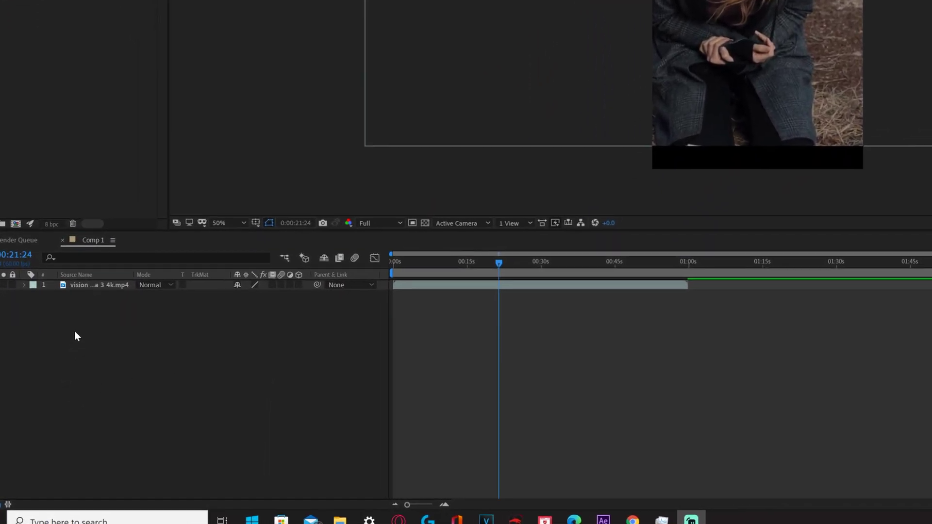
Add a new adjustment layer above the video clip in Comp 1 and rename it cc
right_click(75, 332)
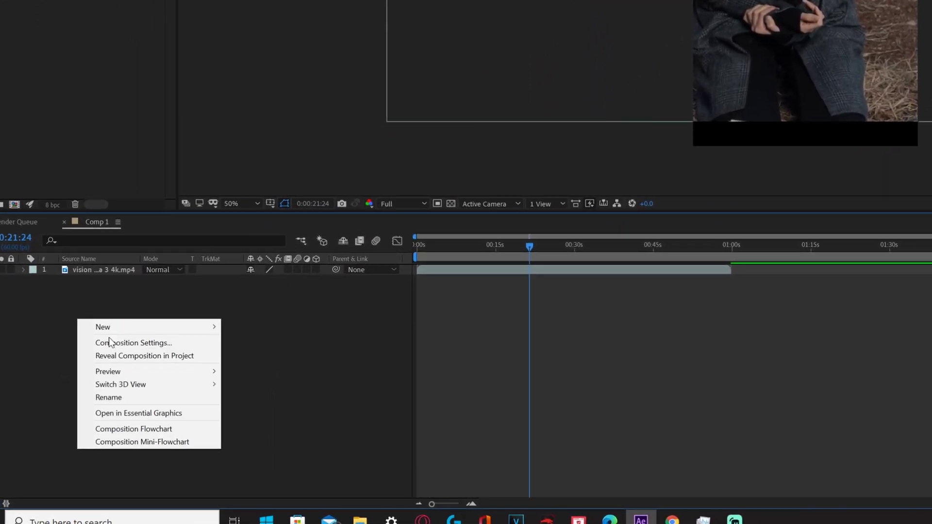
mouse_move(173, 338)
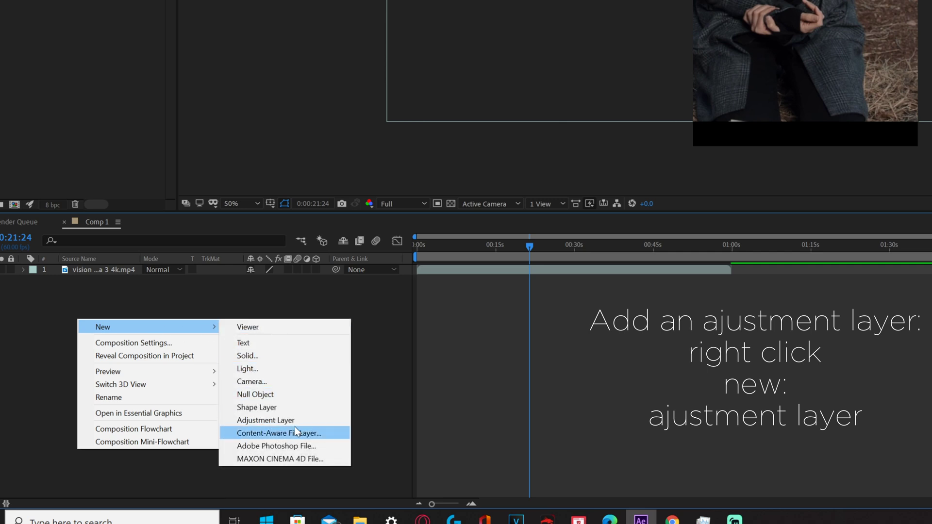
click(291, 420)
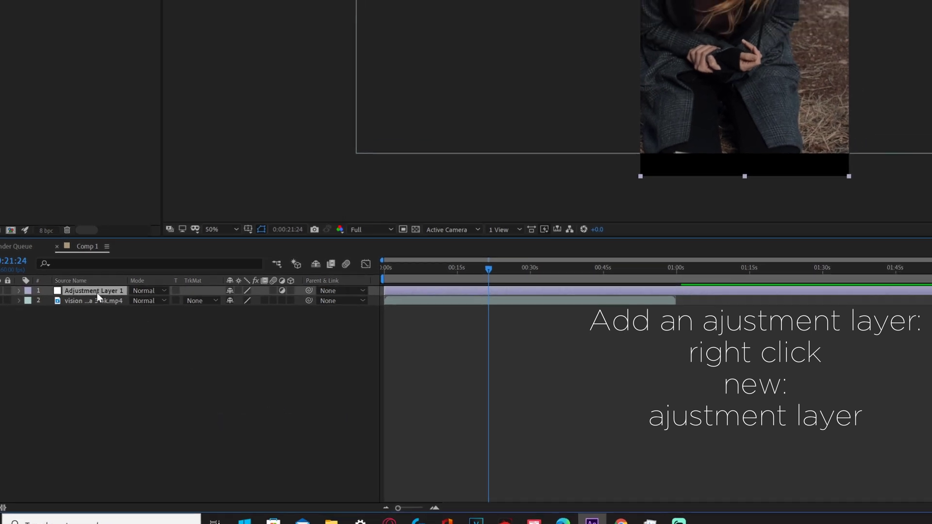
right_click(99, 272)
click(116, 266)
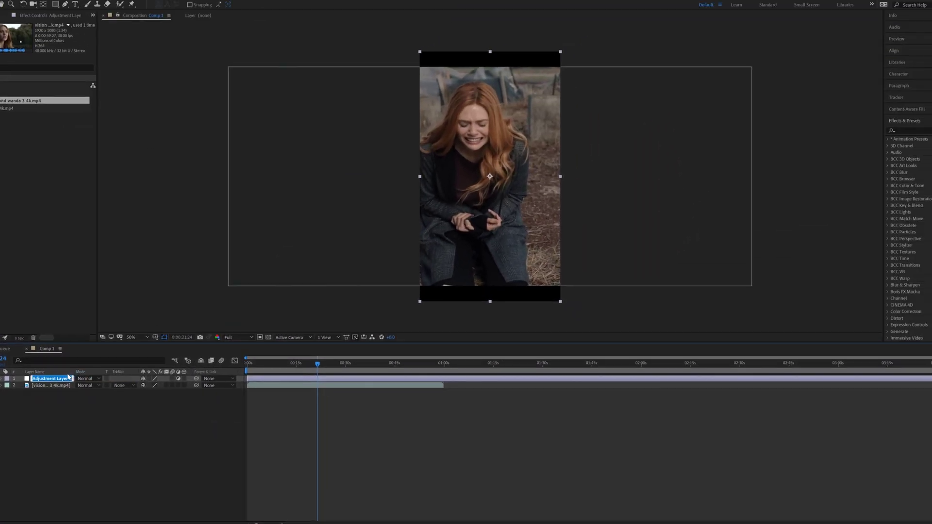
text(cc)
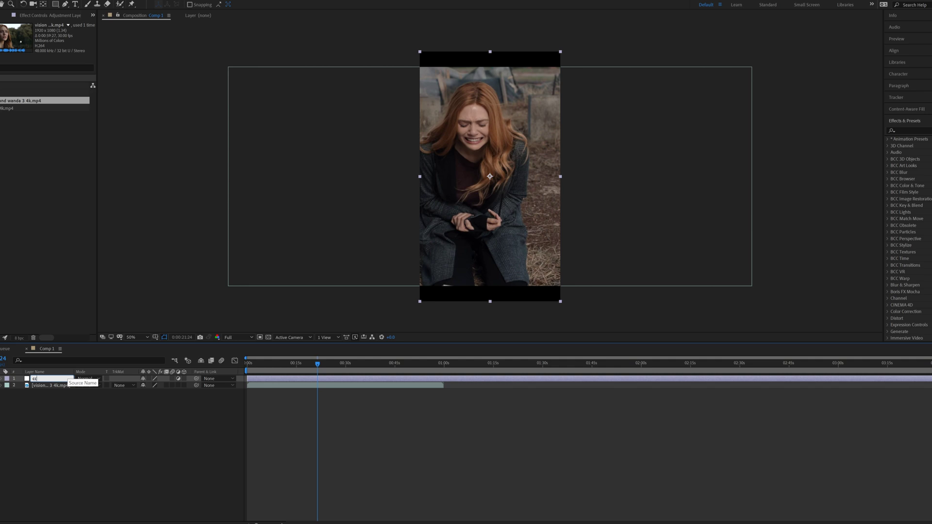
click(58, 470)
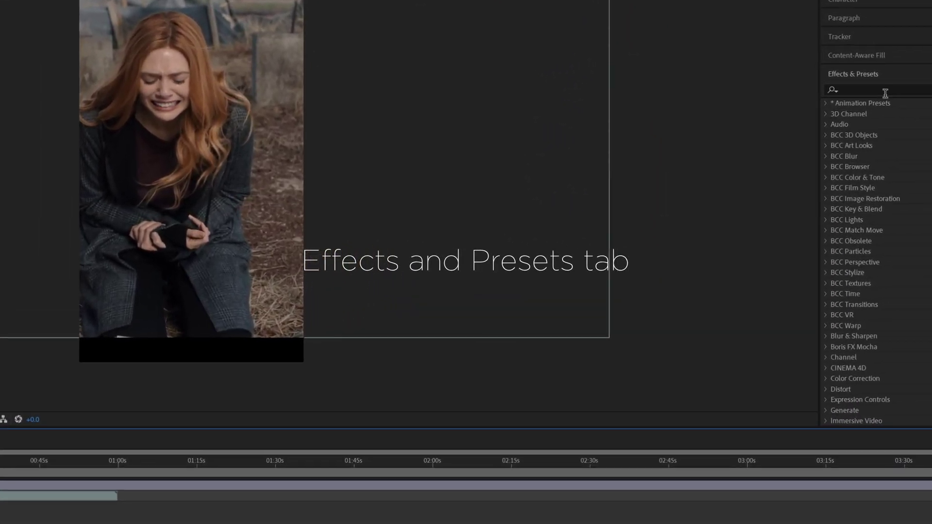
Find the Unsharp Mask effect and apply it to the cc adjustment layer
click(918, 124)
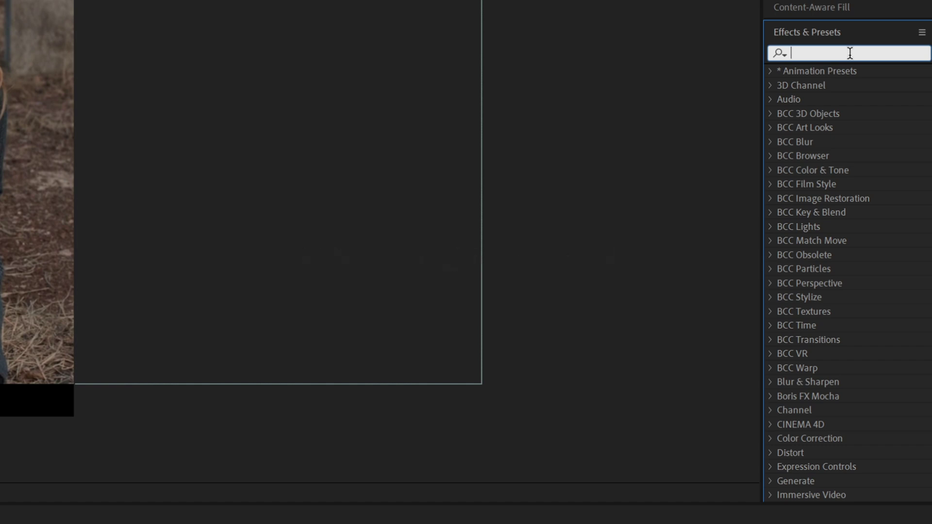
text(unsharpewn)
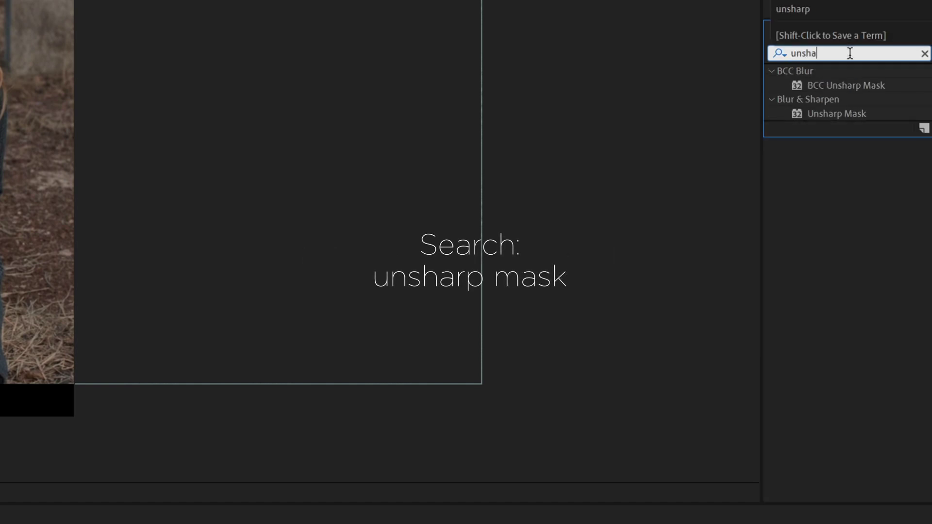
key(BackSpace)
key(BackSpace)
key(BackSpace)
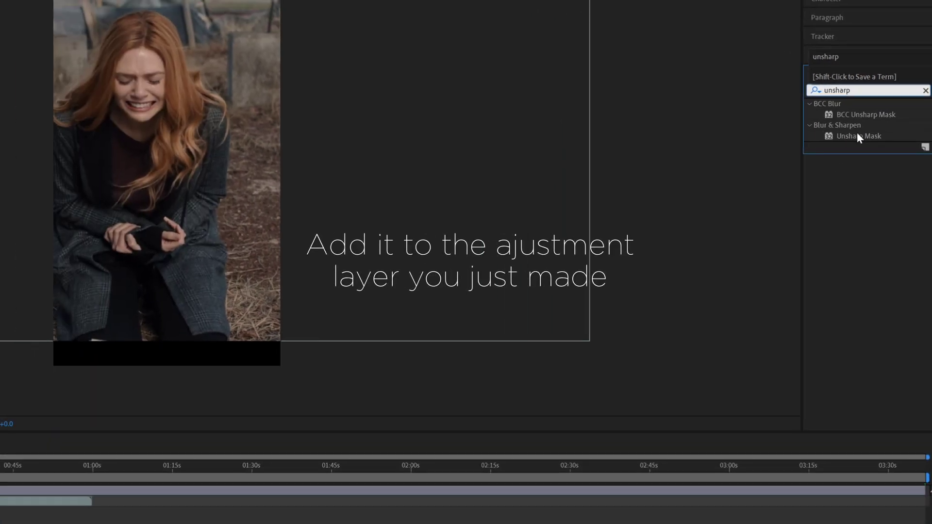
drag(830, 113, 12, 383)
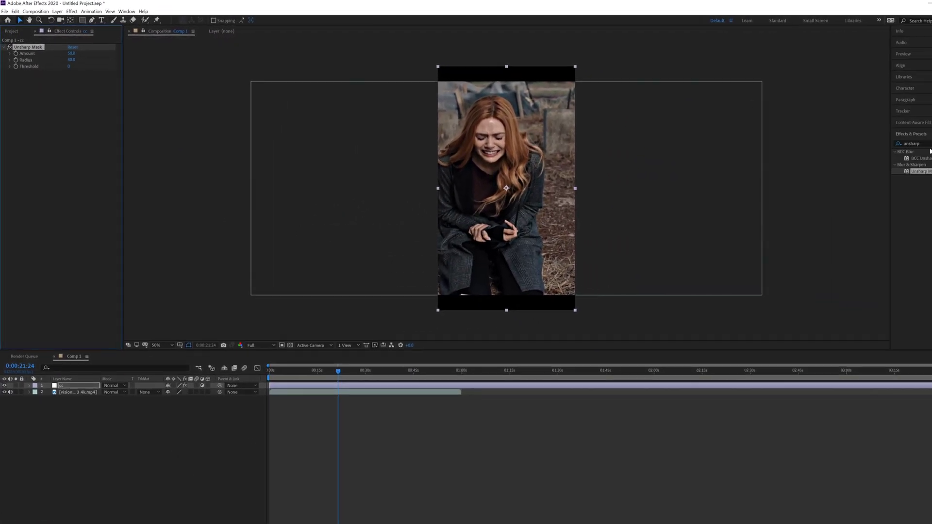
Apply the Blur & Sharpen effect Sharpen to the cc layer and set its Sharpen Amount to 40
text(sharpen)
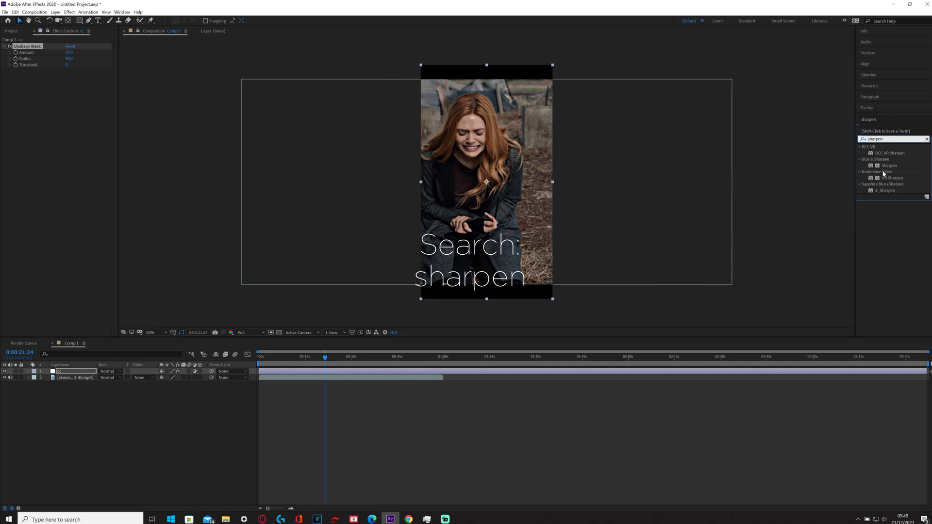
drag(889, 166, 74, 373)
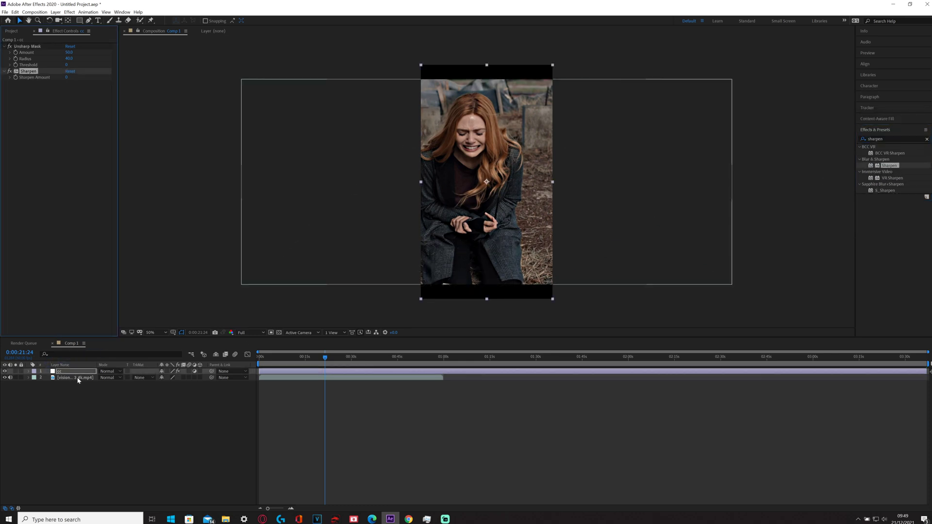
click(66, 77)
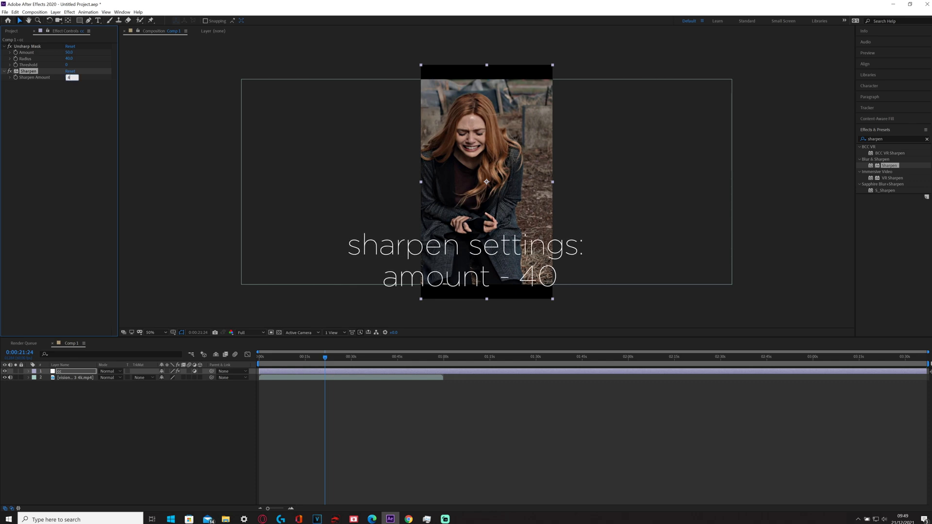
text(40)
key(Return)
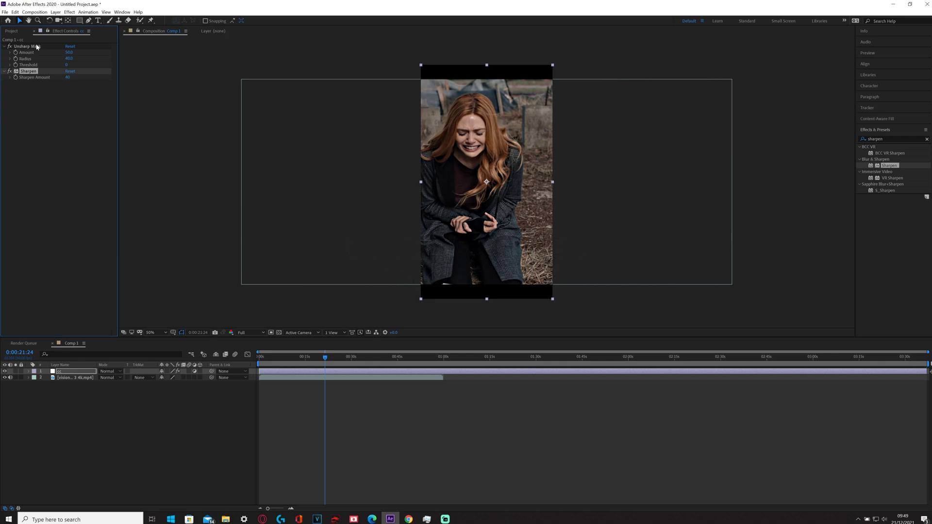
Apply the RG Magic Bullet Looks effect to the cc layer and open its look editor
click(788, 35)
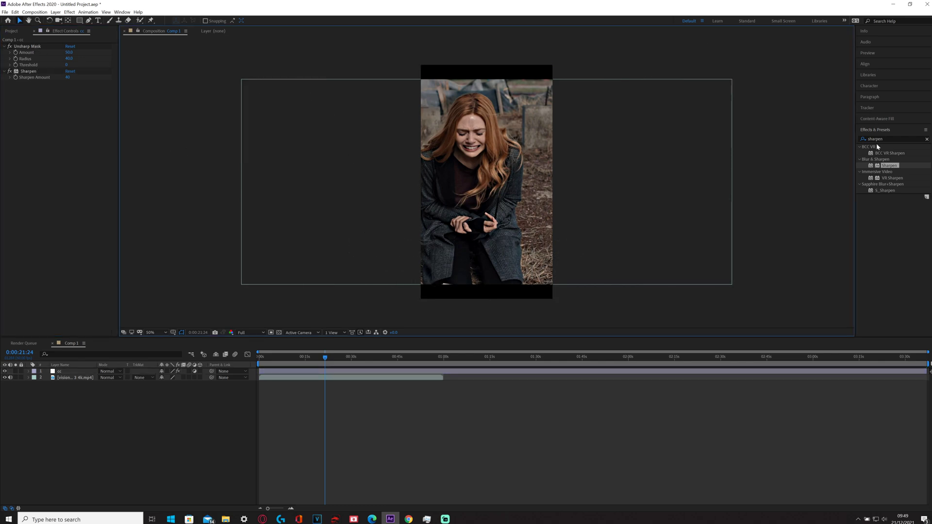
click(890, 139)
text(look)
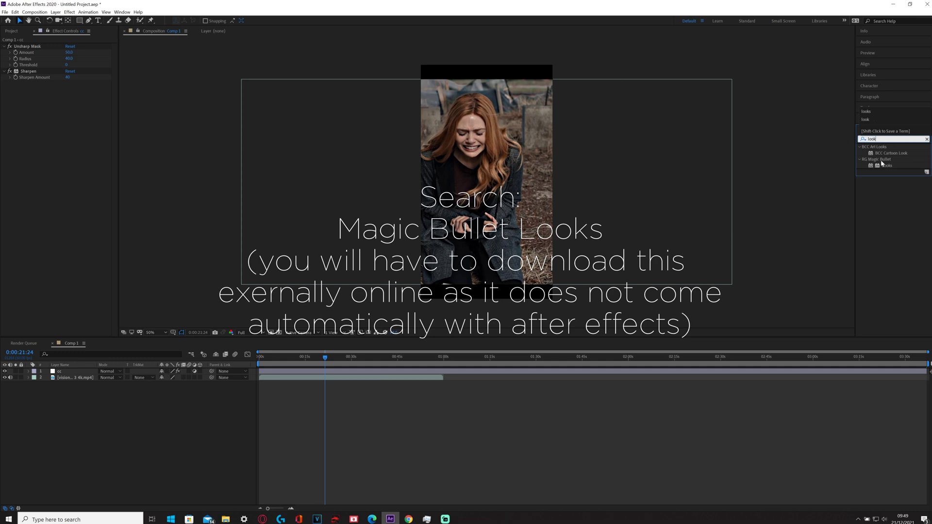
click(898, 165)
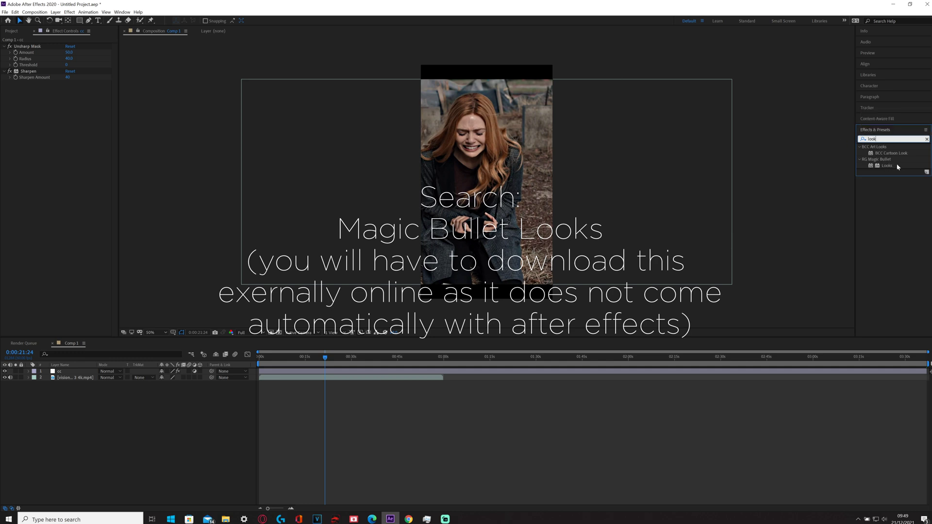
drag(906, 167, 70, 373)
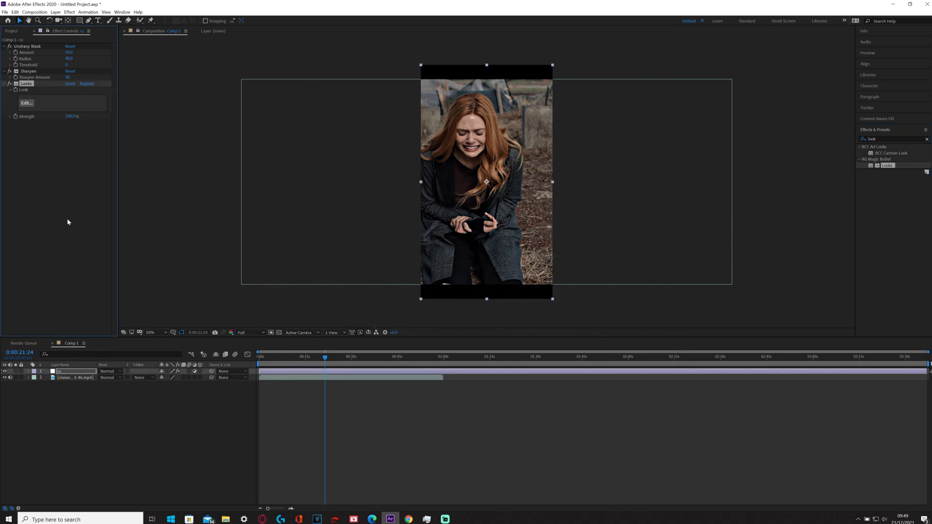
click(26, 103)
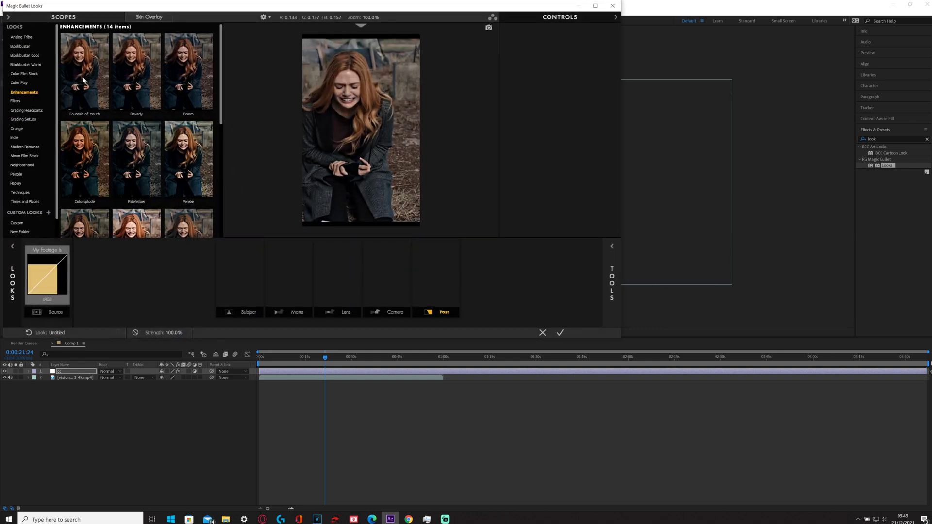
Try out several Enhancements looks on the footage, including Palefellow, People Places and LOL
click(79, 77)
click(88, 146)
click(154, 166)
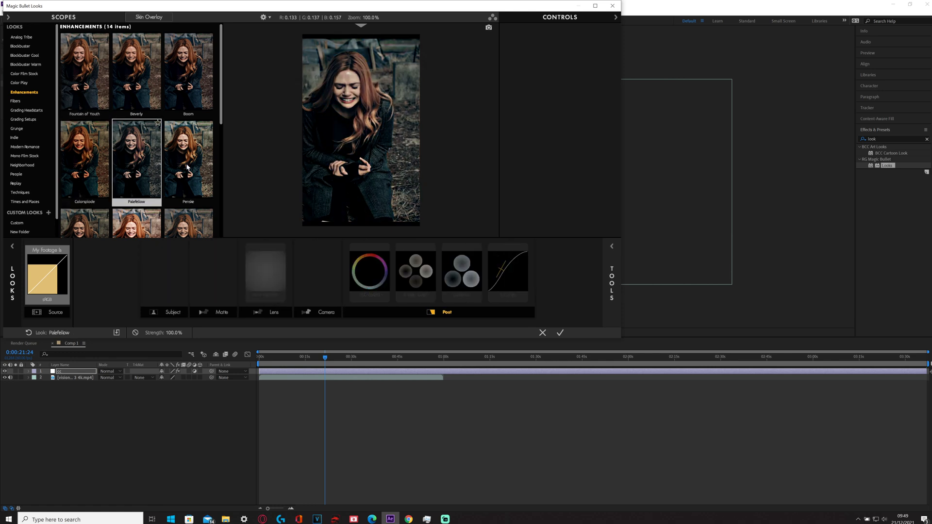
click(152, 169)
scroll(149, 171, down, 3)
click(150, 171)
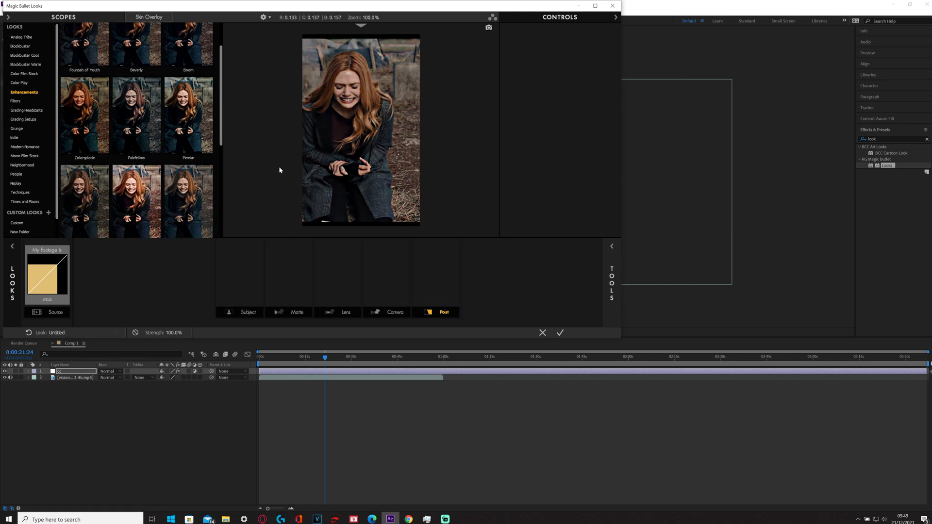
click(77, 126)
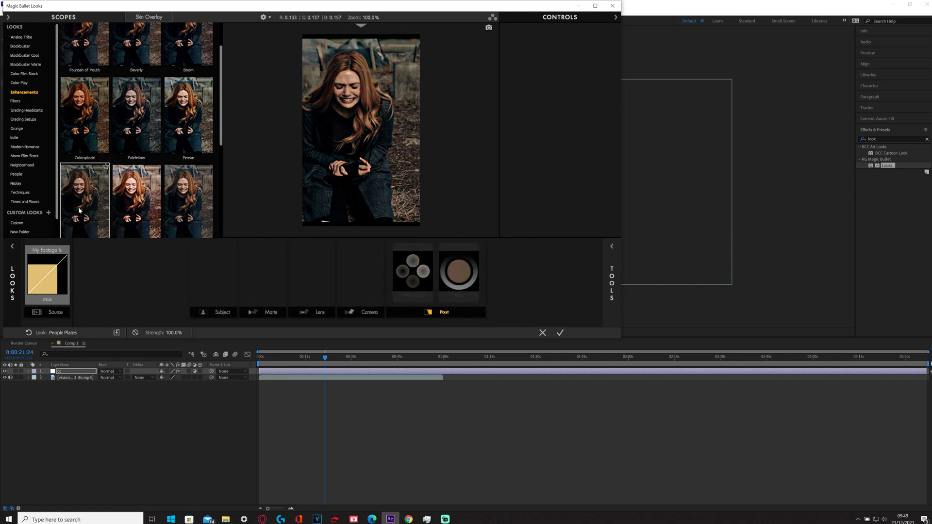
scroll(136, 170, down, 3)
click(157, 177)
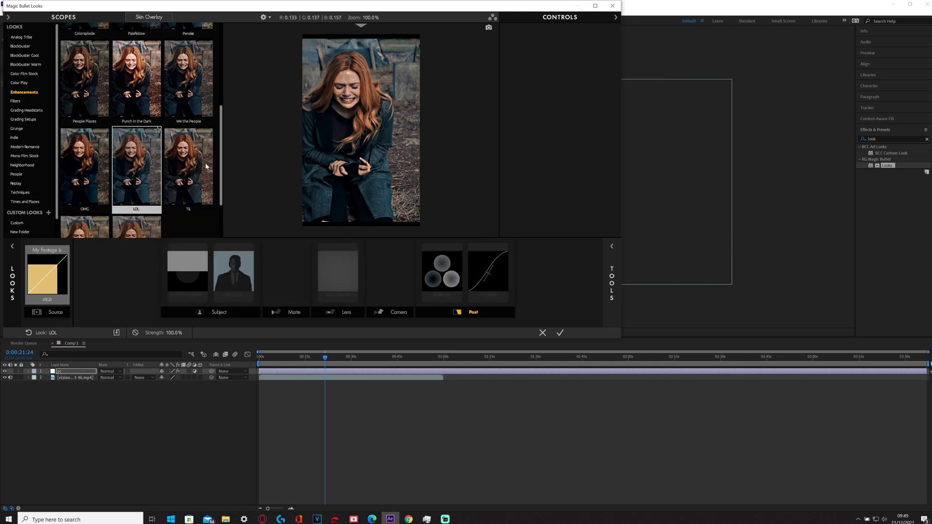
click(137, 96)
scroll(135, 97, up, 2)
click(104, 143)
scroll(97, 163, up, 3)
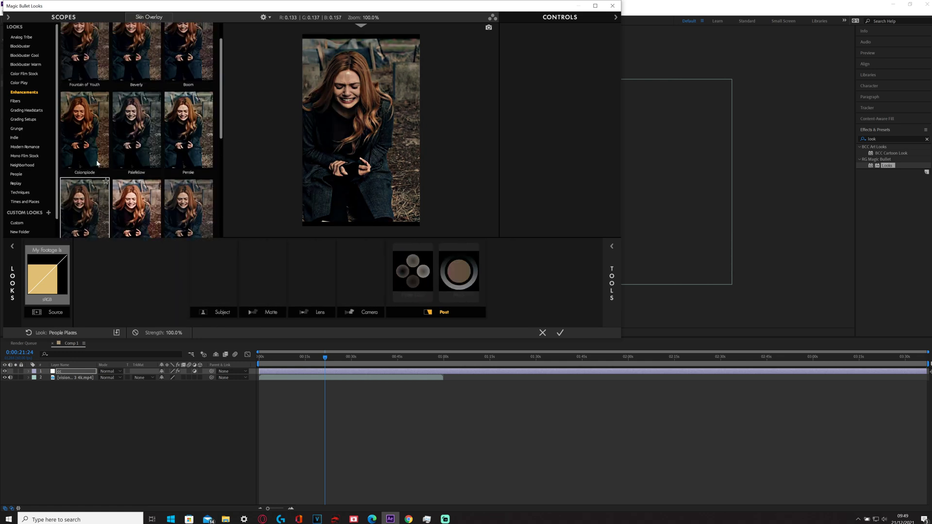
scroll(85, 150, up, 1)
Try out Blockbuster Warm looks on the footage, including Coliseum and Siam
click(23, 58)
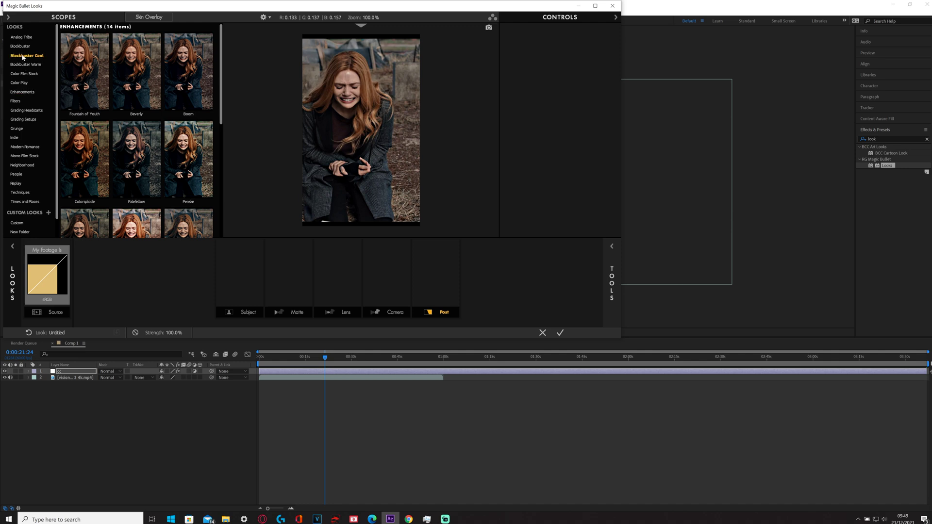
click(25, 65)
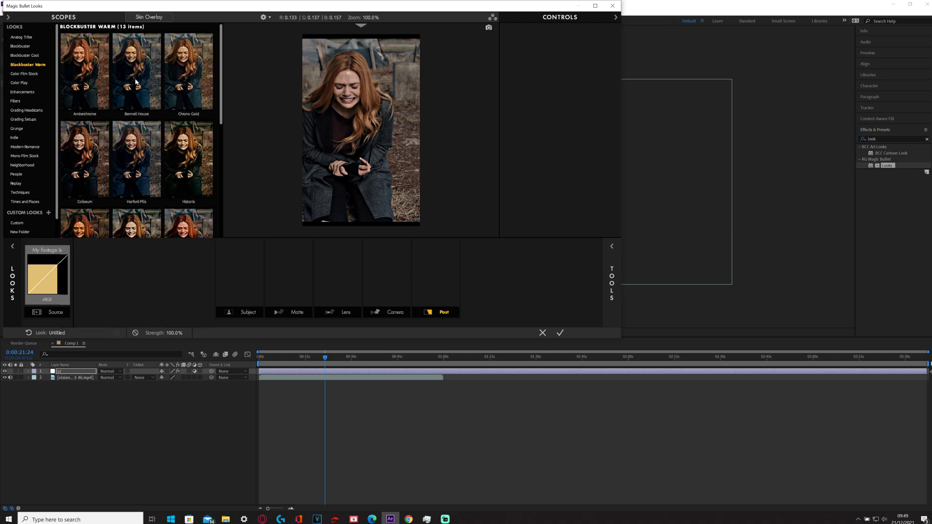
click(136, 83)
click(74, 159)
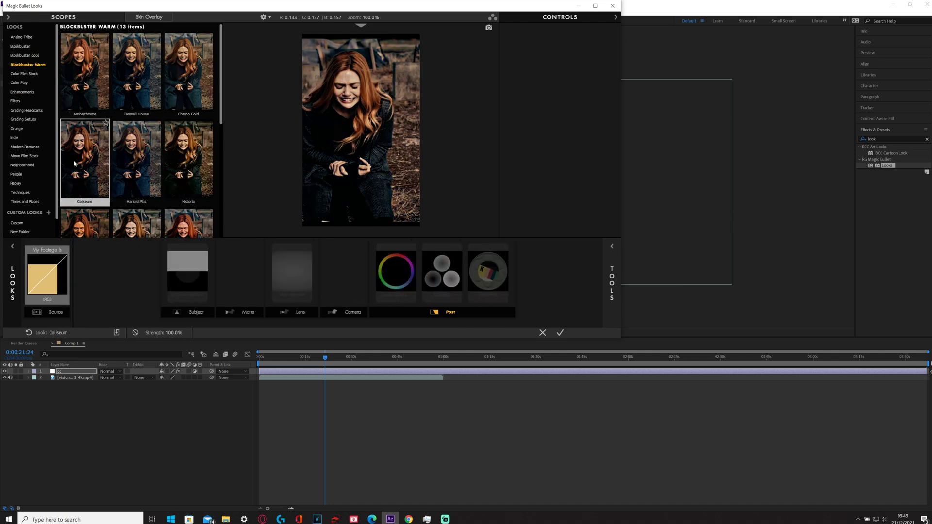
click(186, 78)
scroll(136, 146, down, 3)
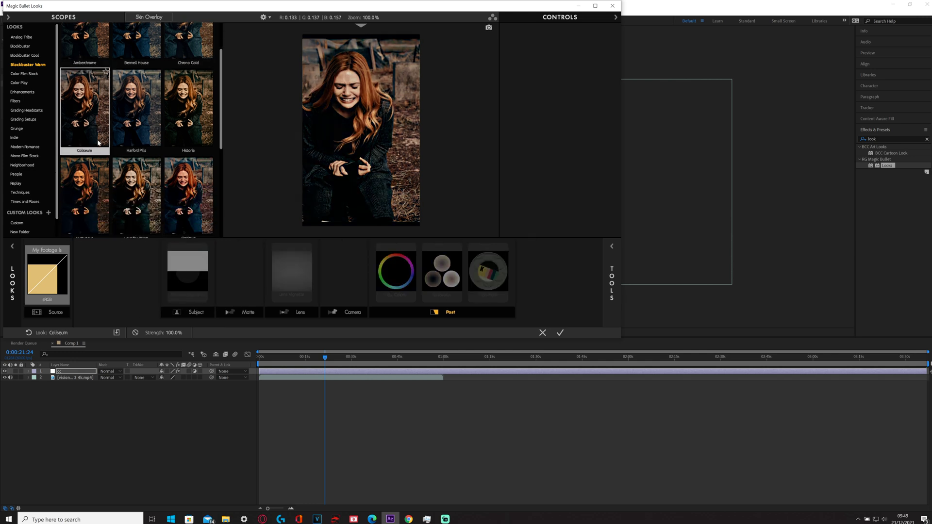
click(78, 165)
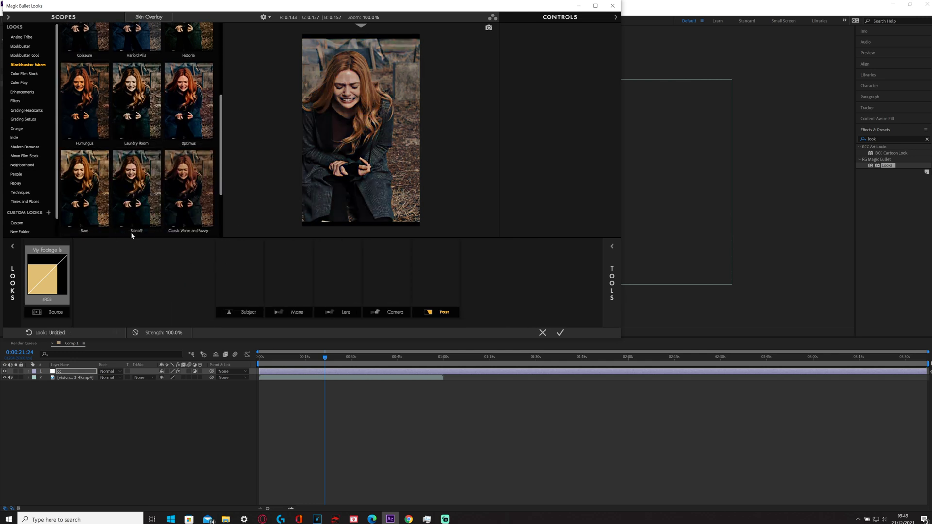
click(81, 201)
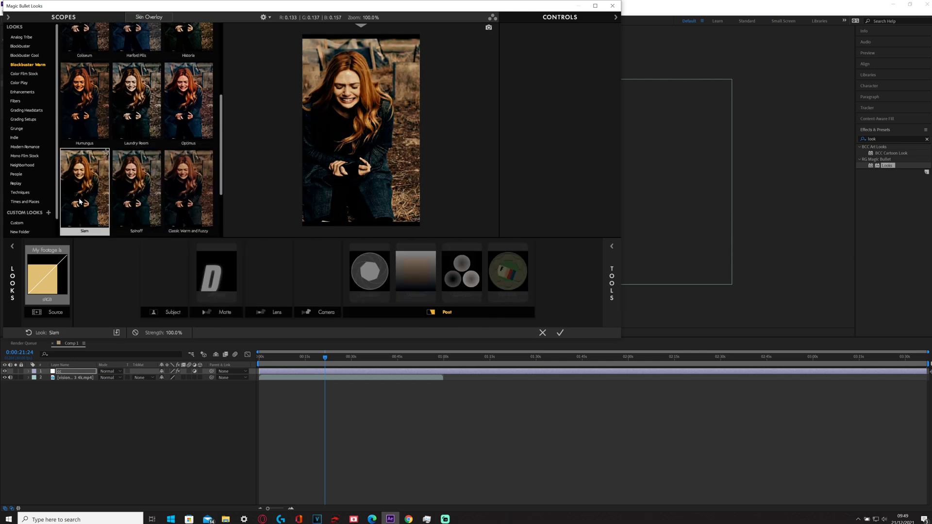
Choose the Spinoff look from Blockbuster Warm and accept it for the cc layer
click(130, 188)
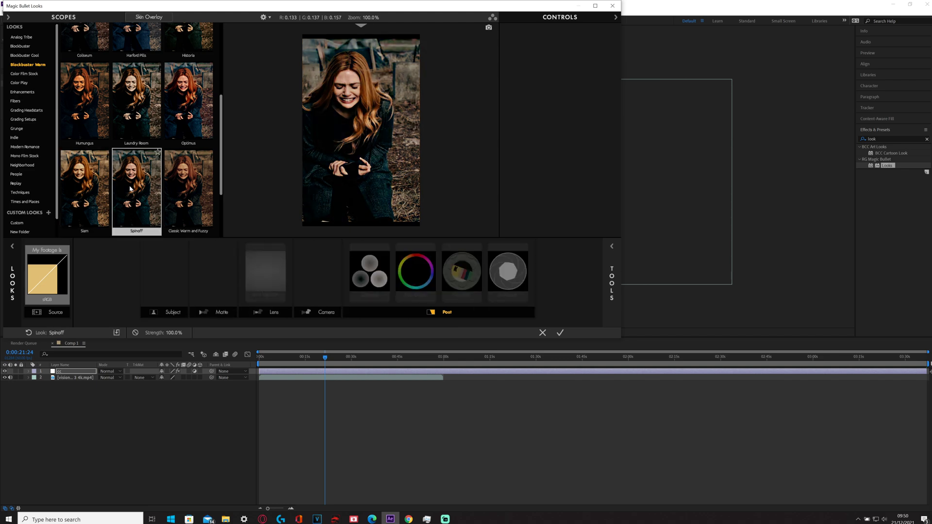
scroll(130, 188, down, 2)
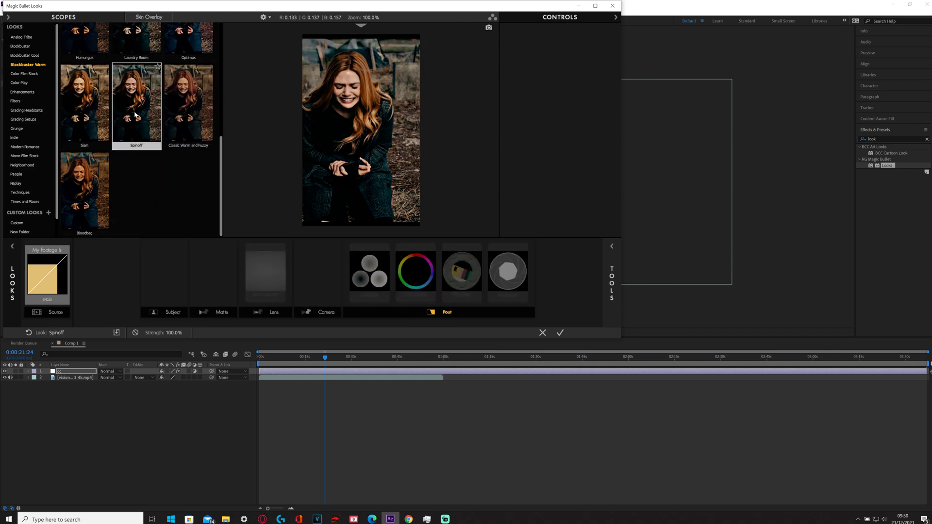
click(369, 270)
click(560, 332)
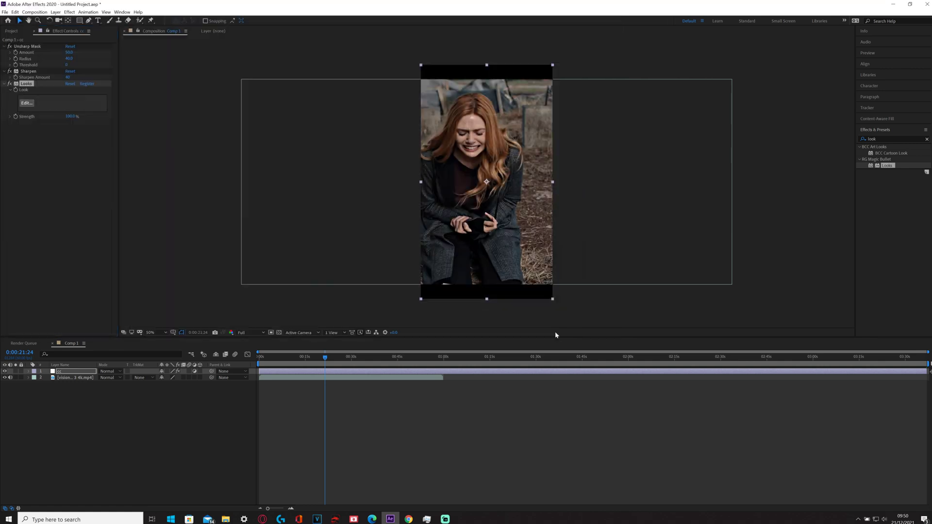
Set the Looks effect's Strength to 30% and switch the effect off and on to compare the footage
click(71, 116)
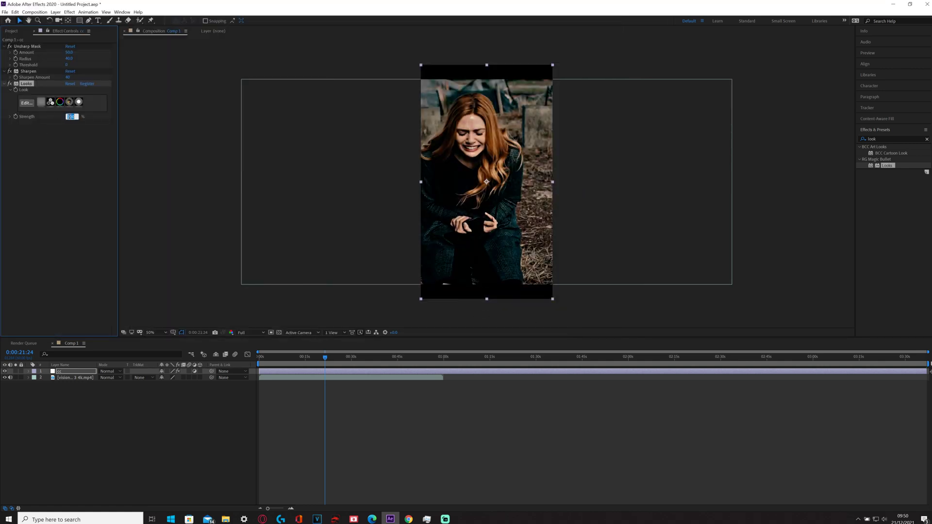
key(BackSpace)
text(3)
key(Return)
click(70, 118)
text(30)
key(Return)
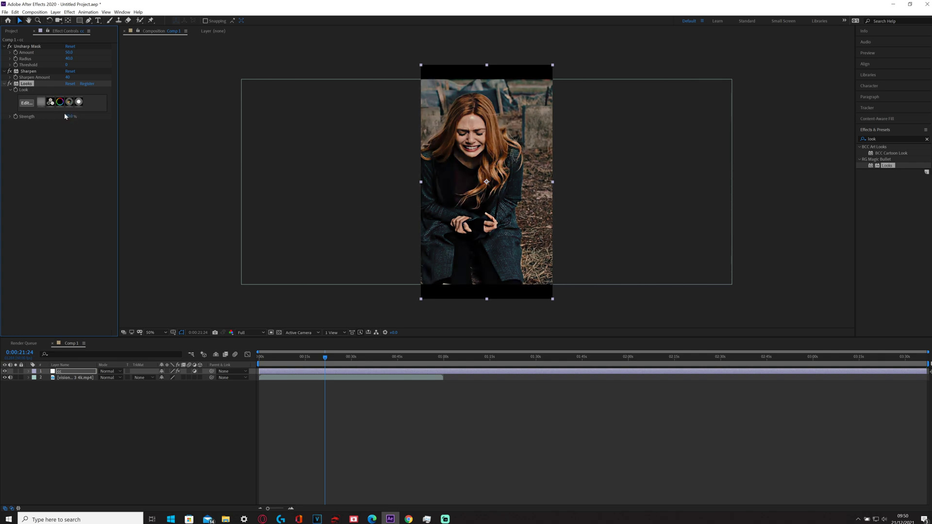
click(9, 84)
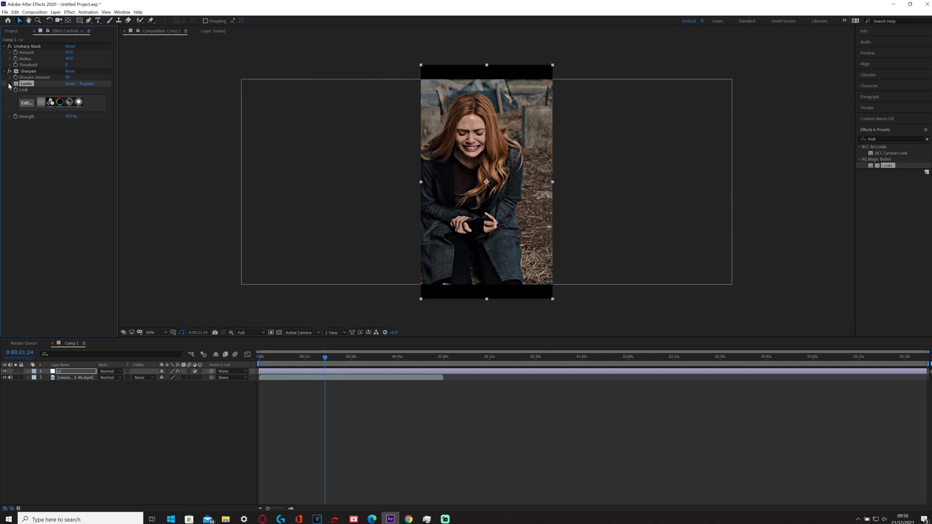
click(10, 84)
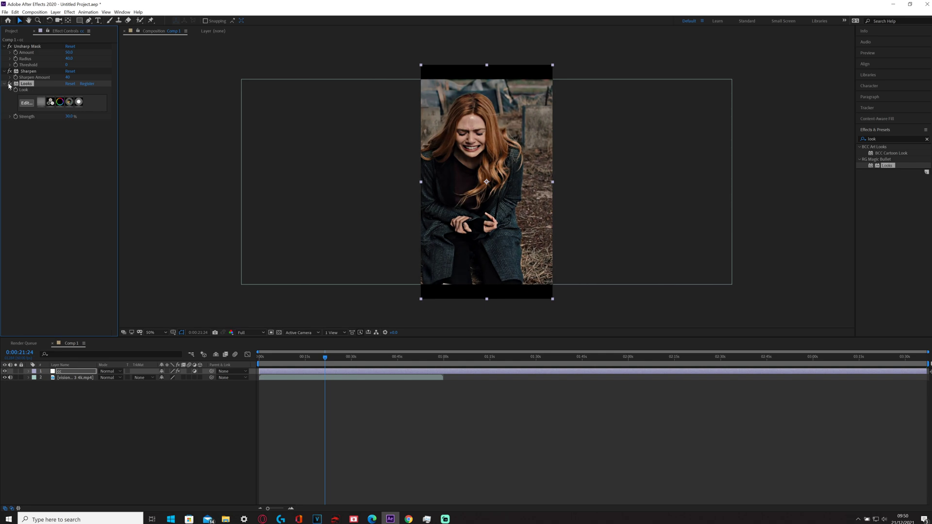
Try the Looks effect at 40% Strength, switching the effect off and on to compare the footage
click(70, 116)
text(40)
key(Return)
click(10, 84)
click(10, 85)
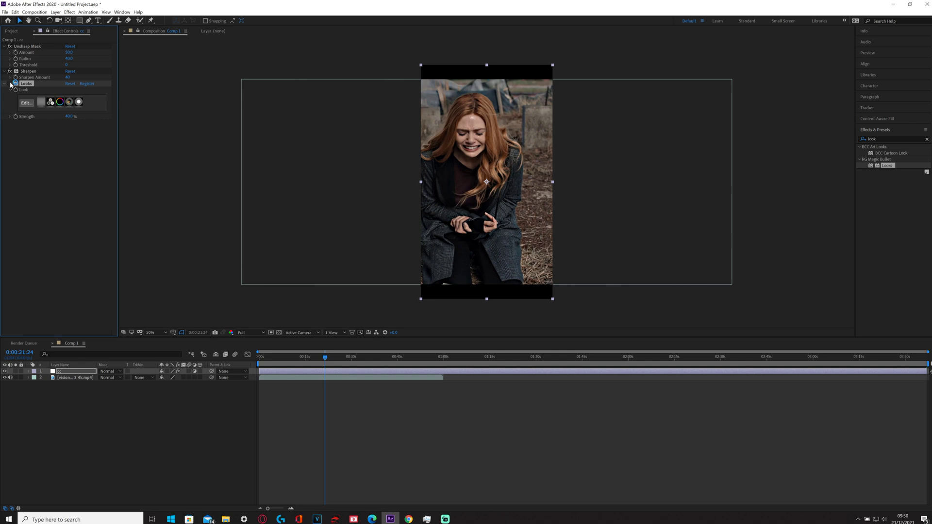
Find the BCC Brightness-Contrast effect by searching for "bright" and apply it to the cc layer
click(889, 138)
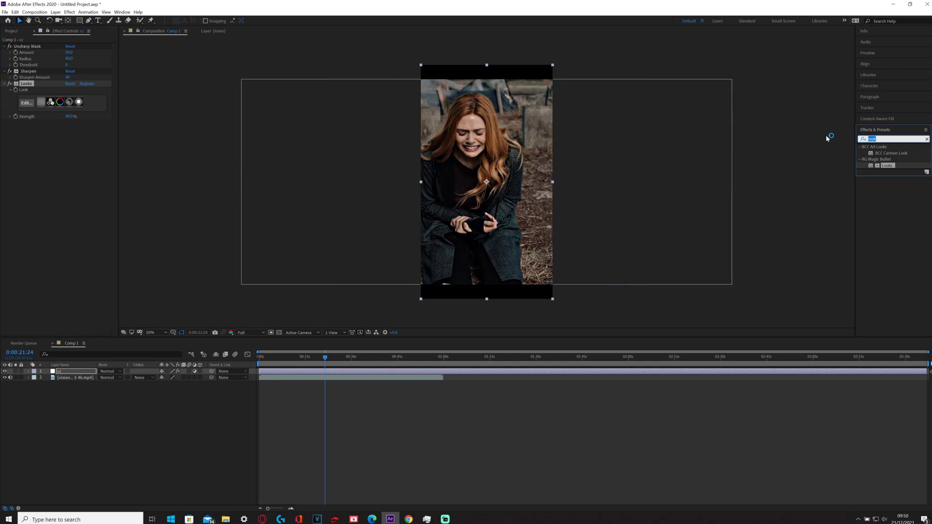
text(bright)
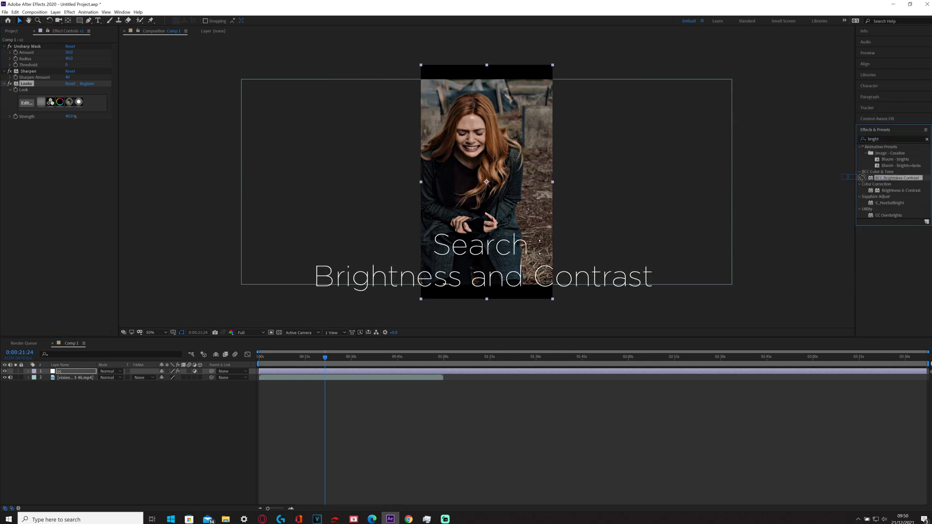
drag(897, 178, 894, 157)
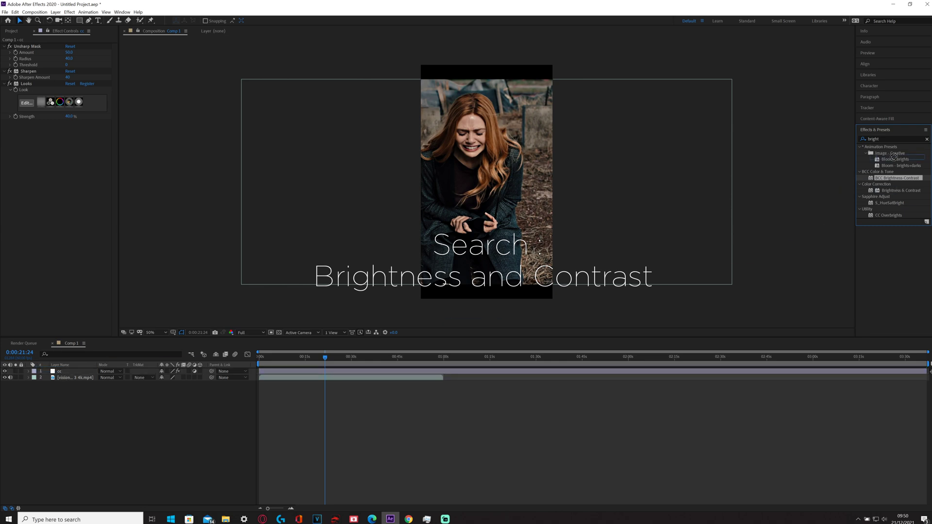
click(62, 372)
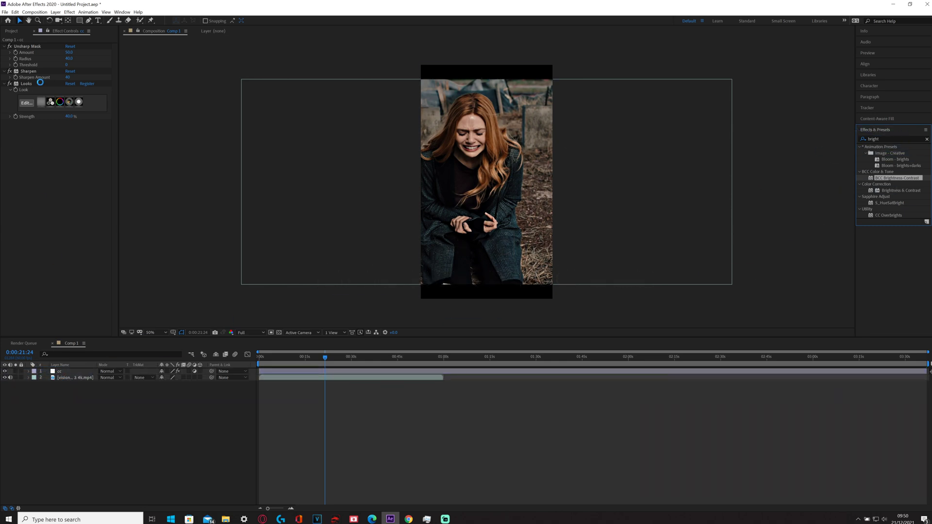
Set the BCC Brightness-Contrast effect's Brightness to 10 and its Contrast to 10, trying a Contrast of 5 first
click(68, 165)
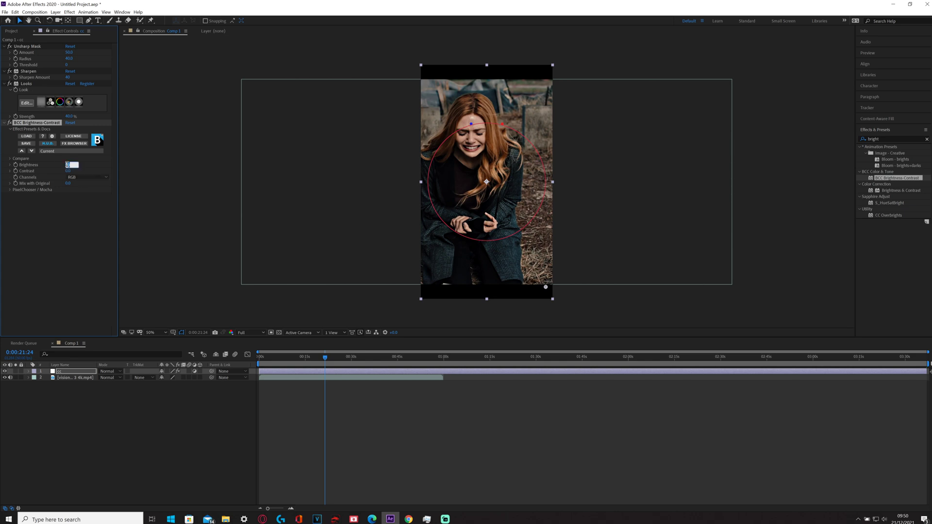
text(10)
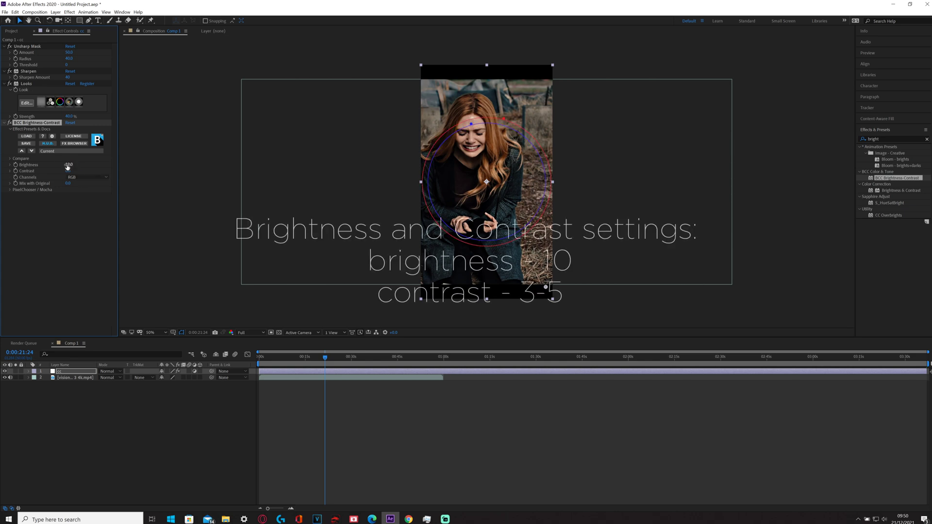
key(Return)
click(68, 171)
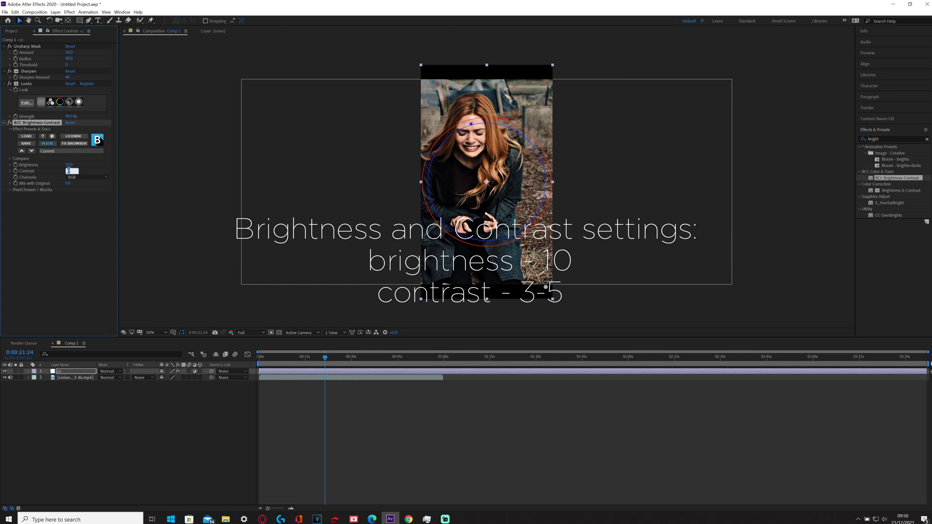
text(5)
key(Return)
click(68, 171)
text(10)
key(Return)
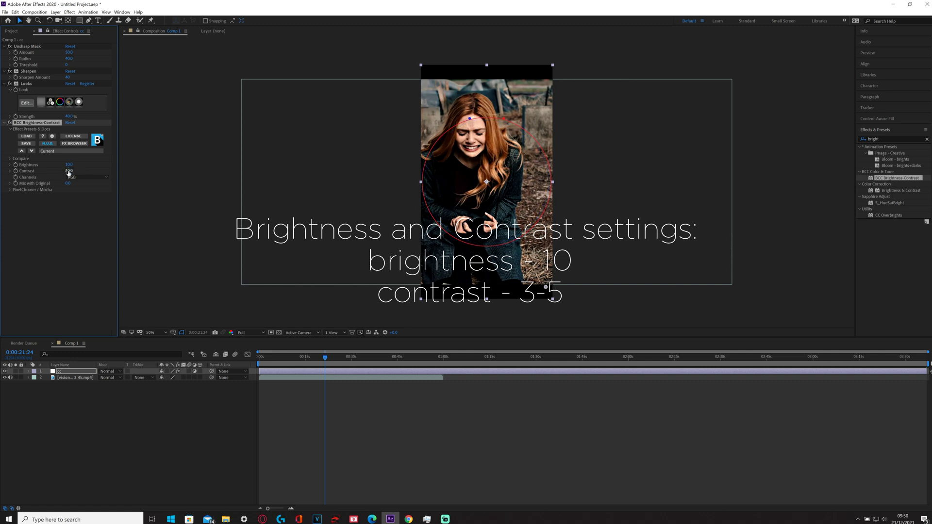
Check the correction on several shots along the timeline, hiding and showing the cc layer to compare with the original footage
drag(326, 359, 299, 360)
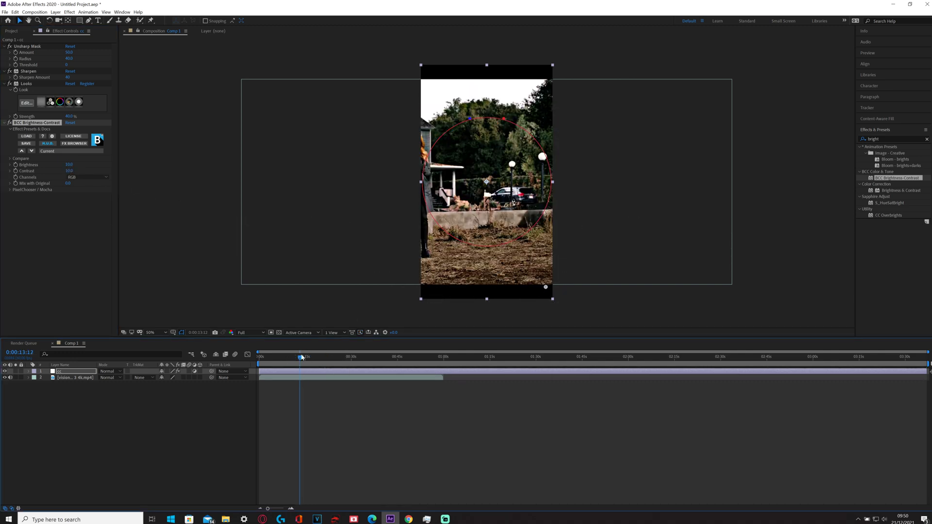
click(355, 362)
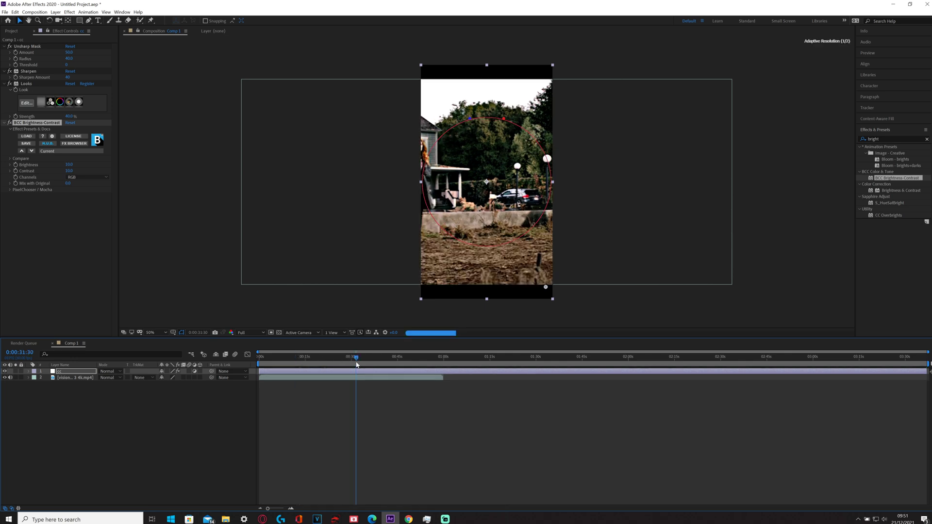
click(318, 362)
click(319, 362)
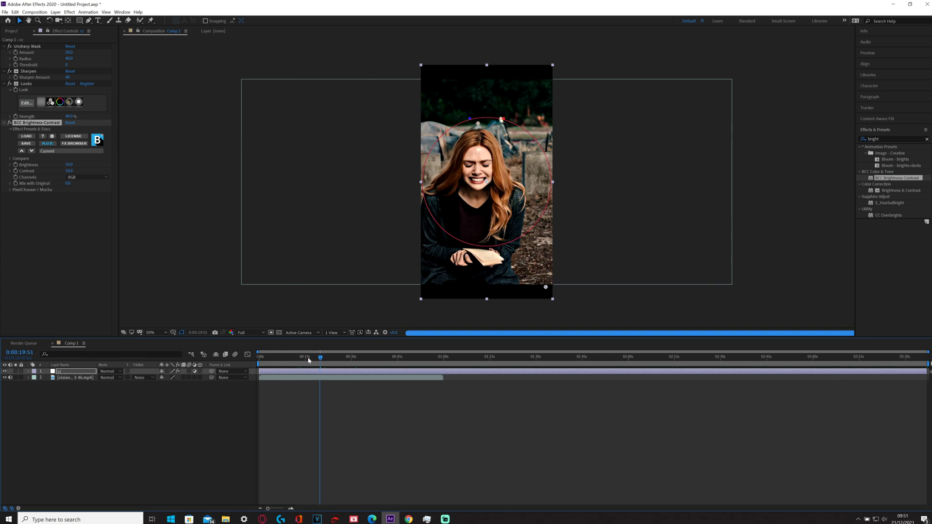
click(309, 360)
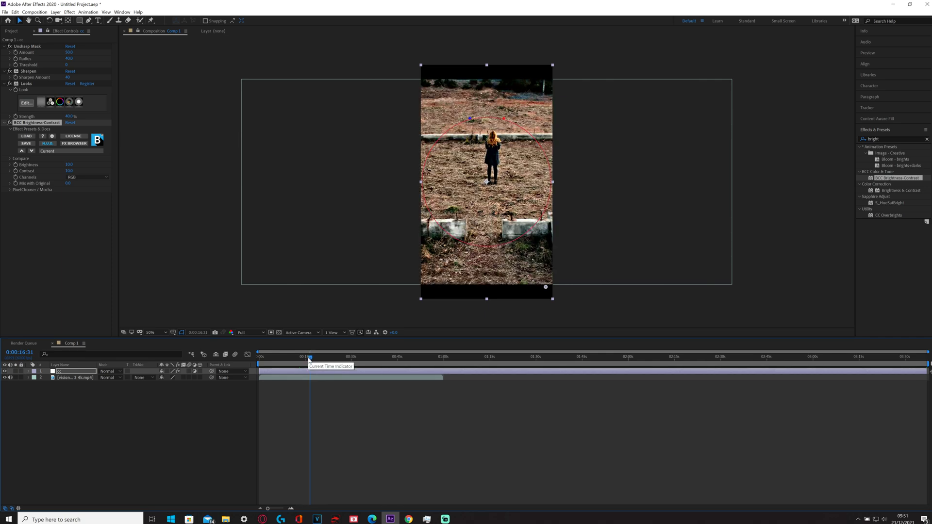
click(316, 360)
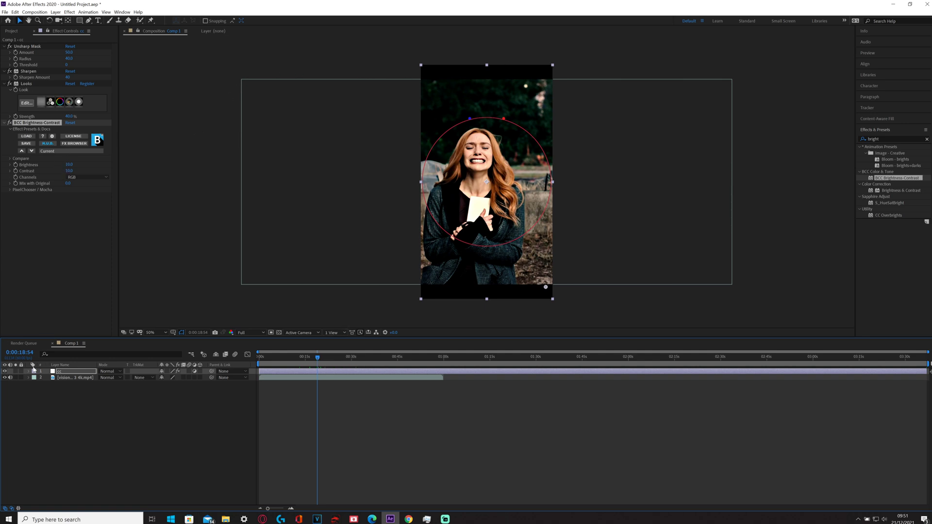
click(5, 372)
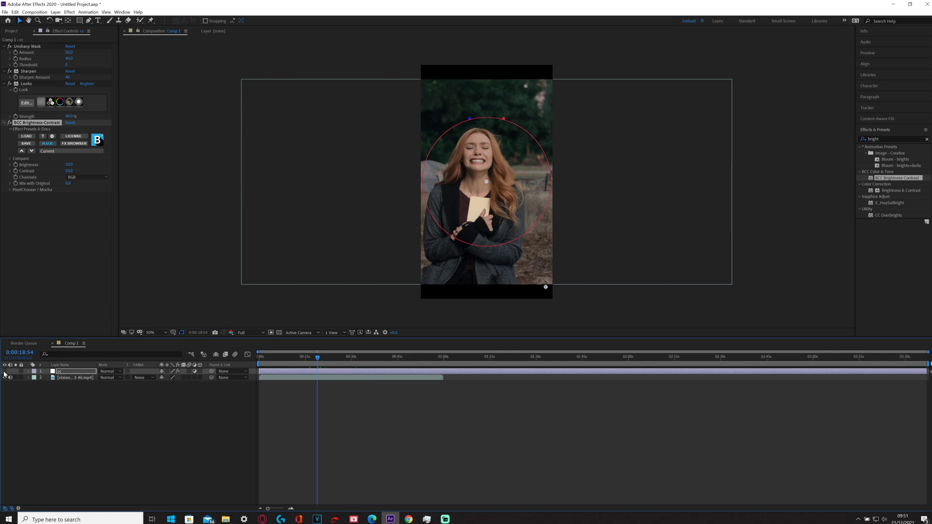
click(4, 372)
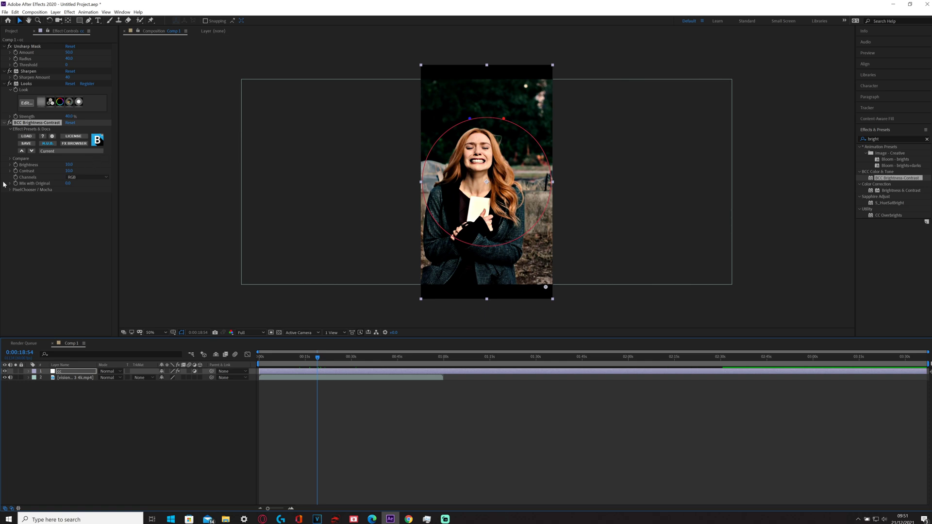
Set the Looks effect's Strength to 25% and hide and show the cc layer to compare the footage
click(67, 116)
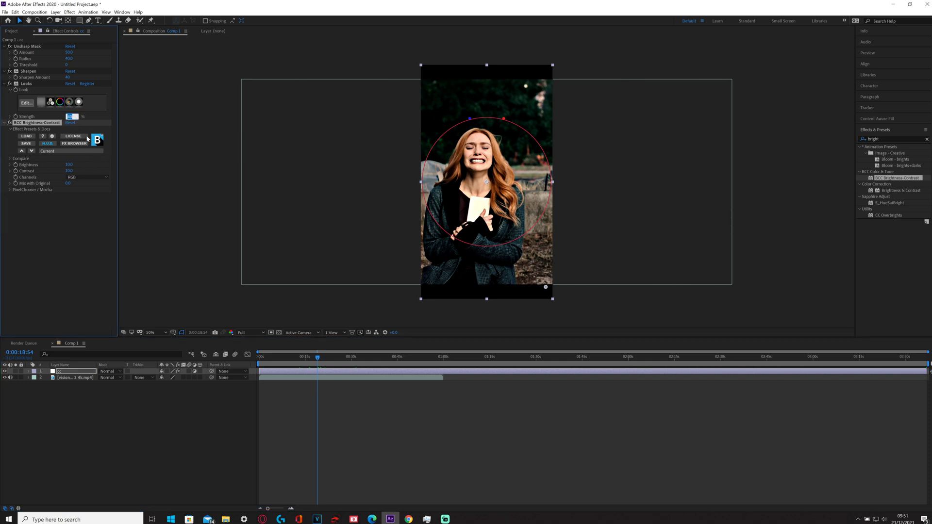
text(25)
key(Return)
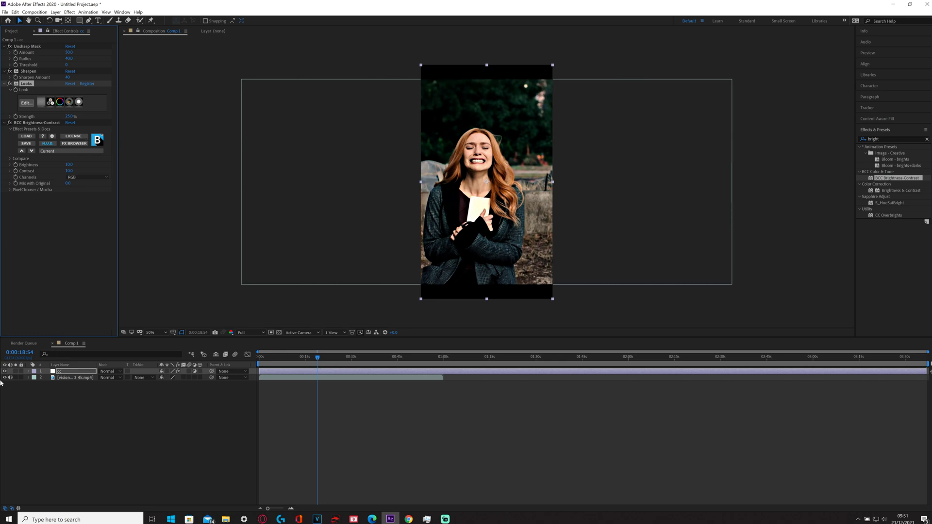
click(5, 372)
click(5, 372)
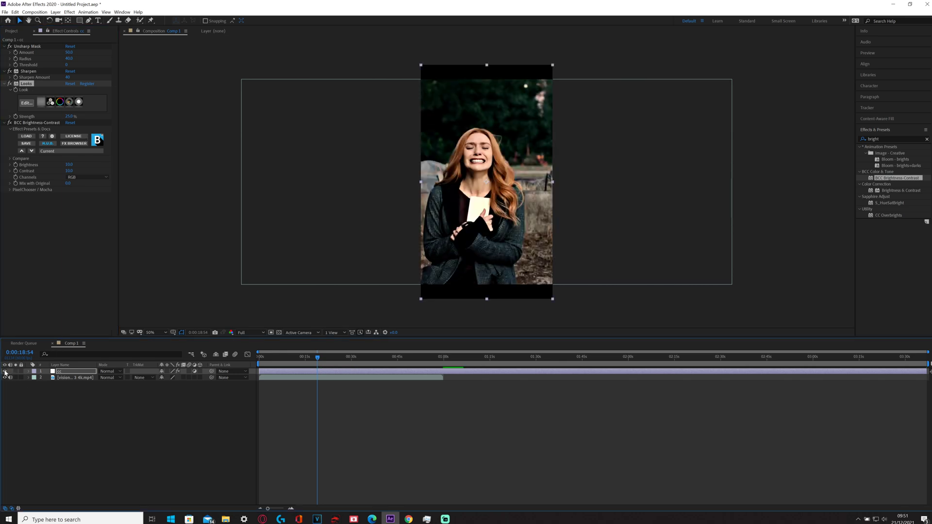
click(5, 372)
click(5, 372)
scroll(488, 233, up, 2)
scroll(483, 241, down, 4)
scroll(481, 218, up, 2)
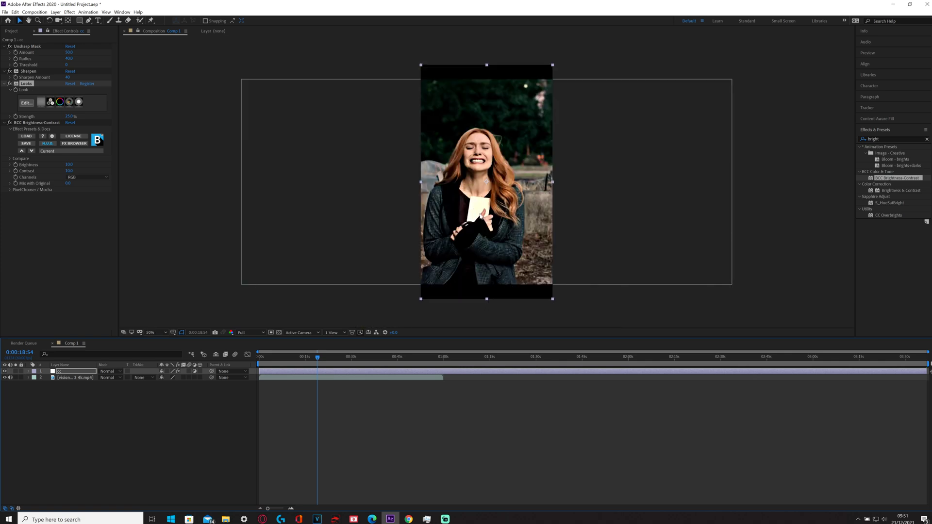